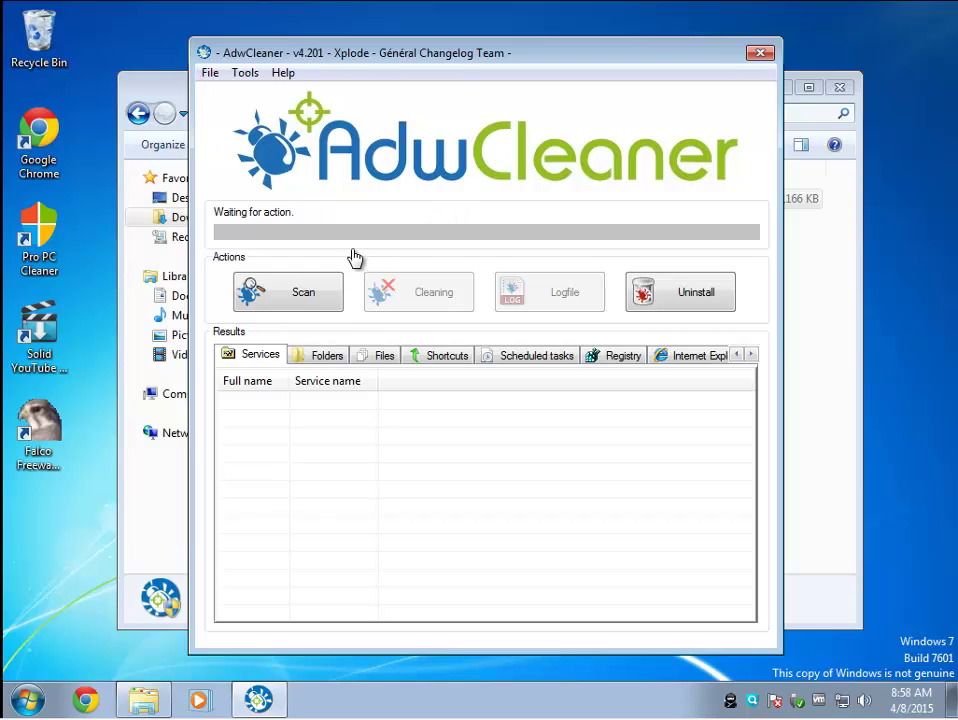
Start the AdwCleaner scan and bring up Control Panel's list of installed programs.
click(304, 303)
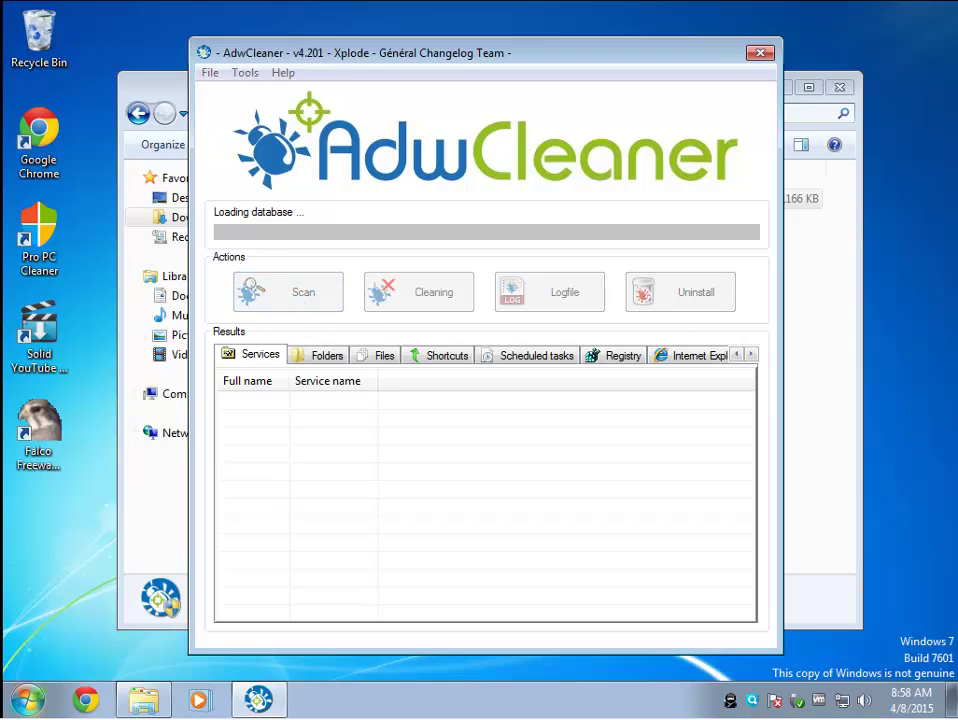
click(28, 700)
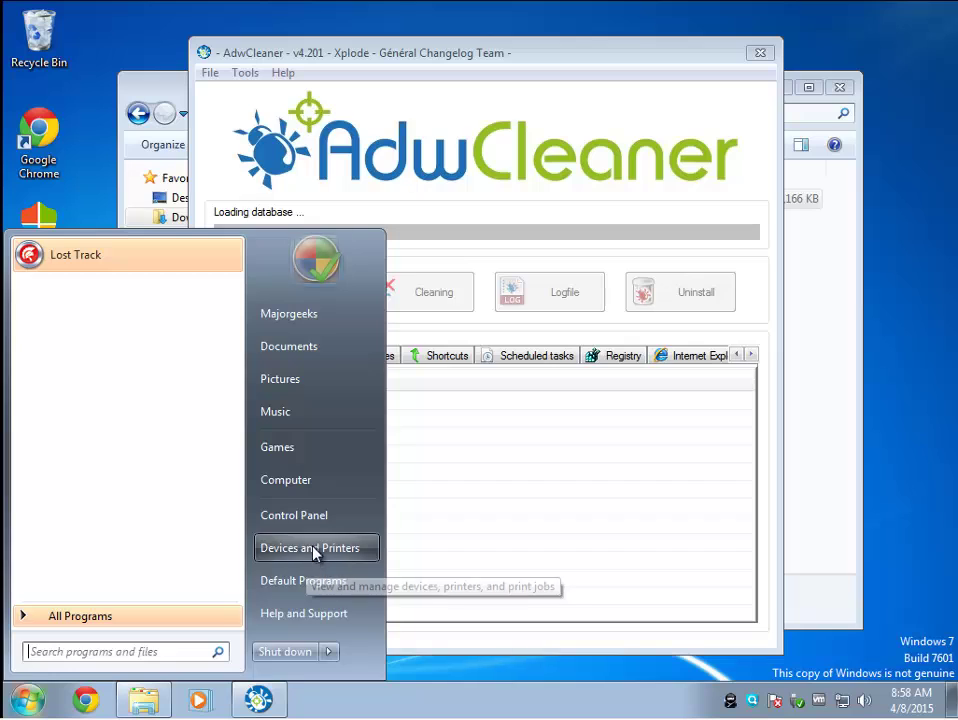
click(318, 518)
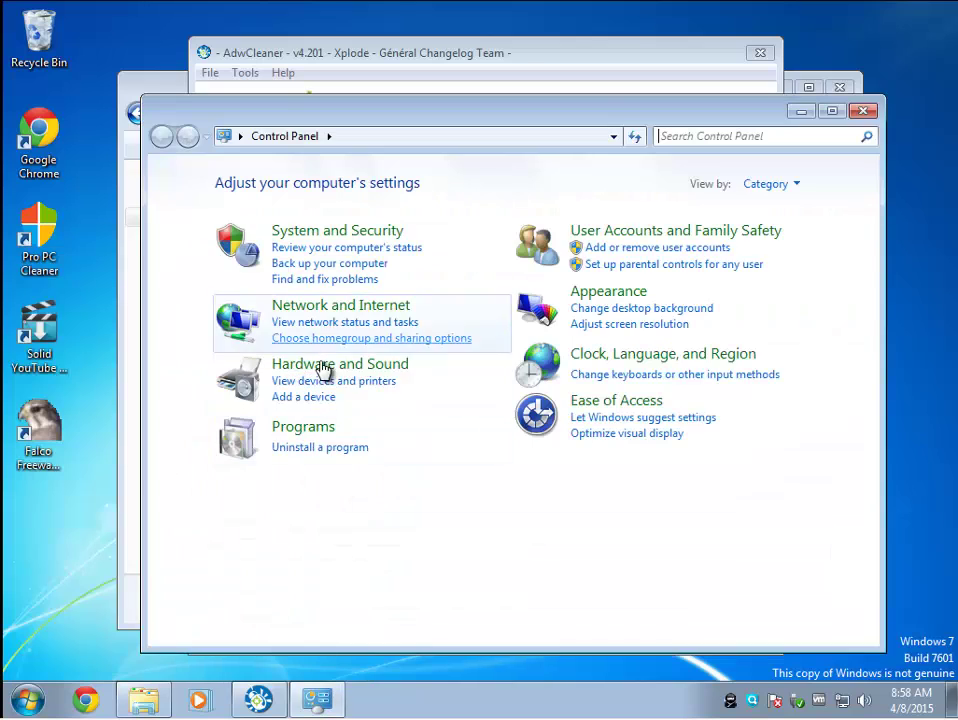
click(289, 450)
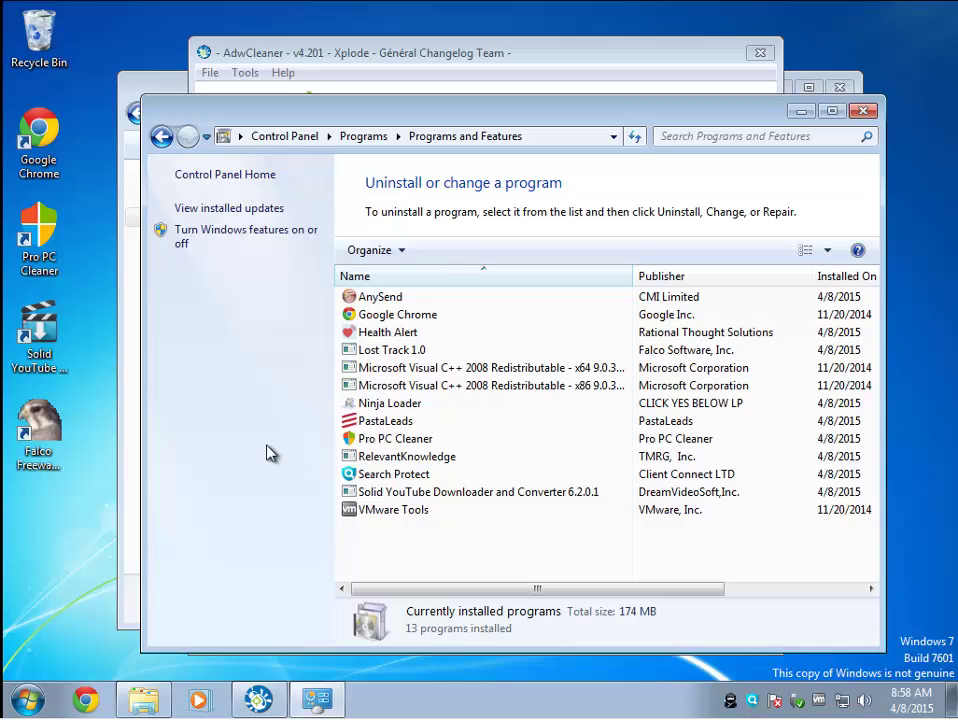
Inspect AnySend, Health Alert, PastaLeads, Pro PC Cleaner, RelevantKnowledge and Search Protect entries.
click(406, 298)
click(396, 333)
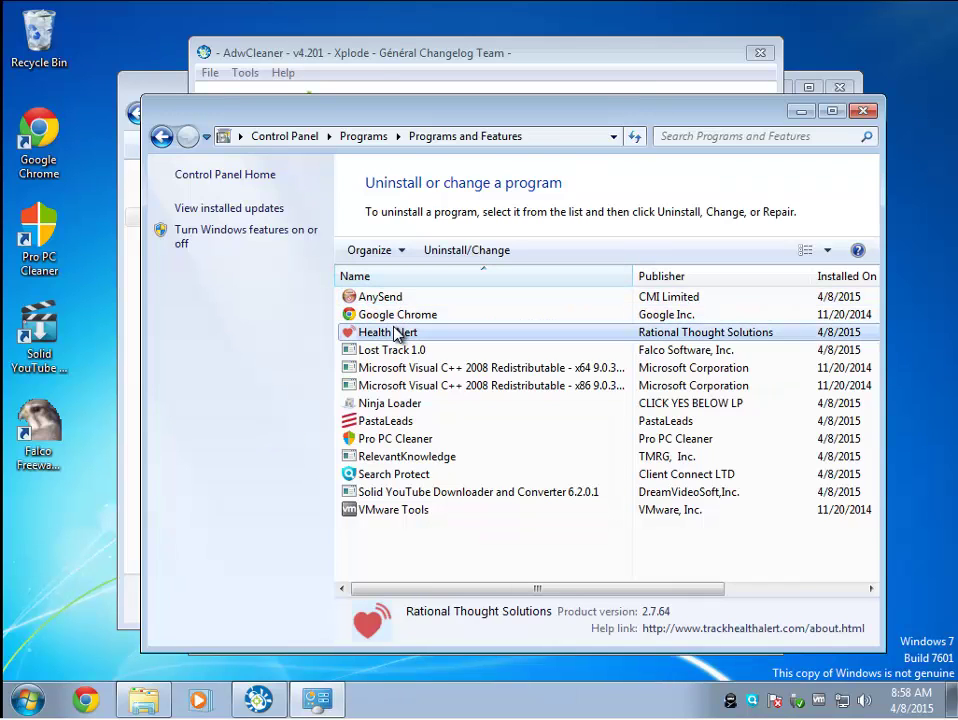
click(386, 421)
click(388, 439)
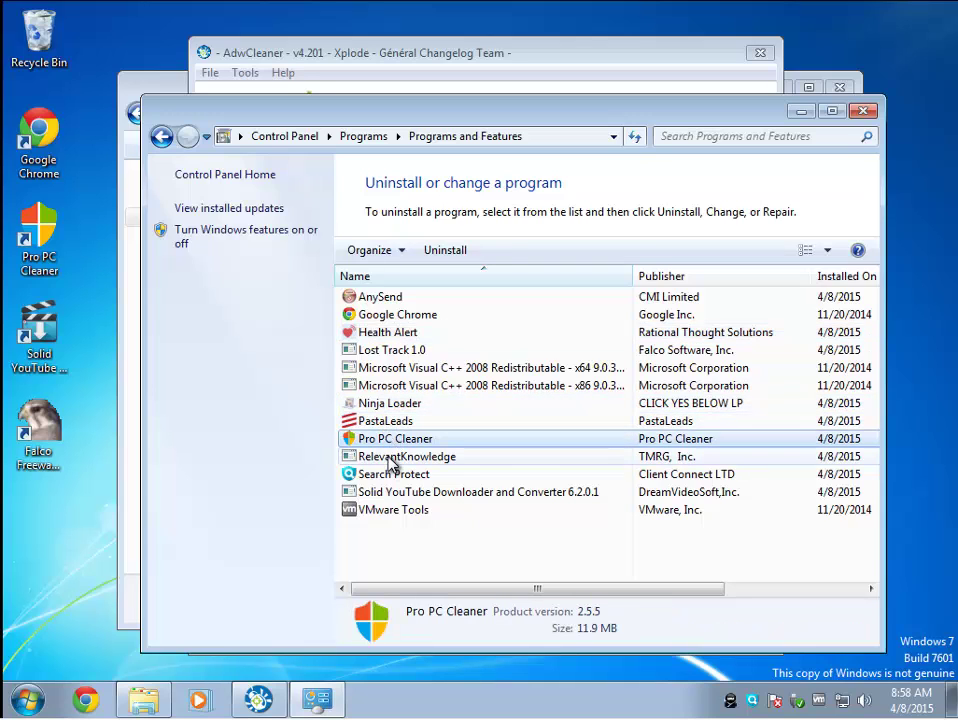
click(390, 458)
click(390, 475)
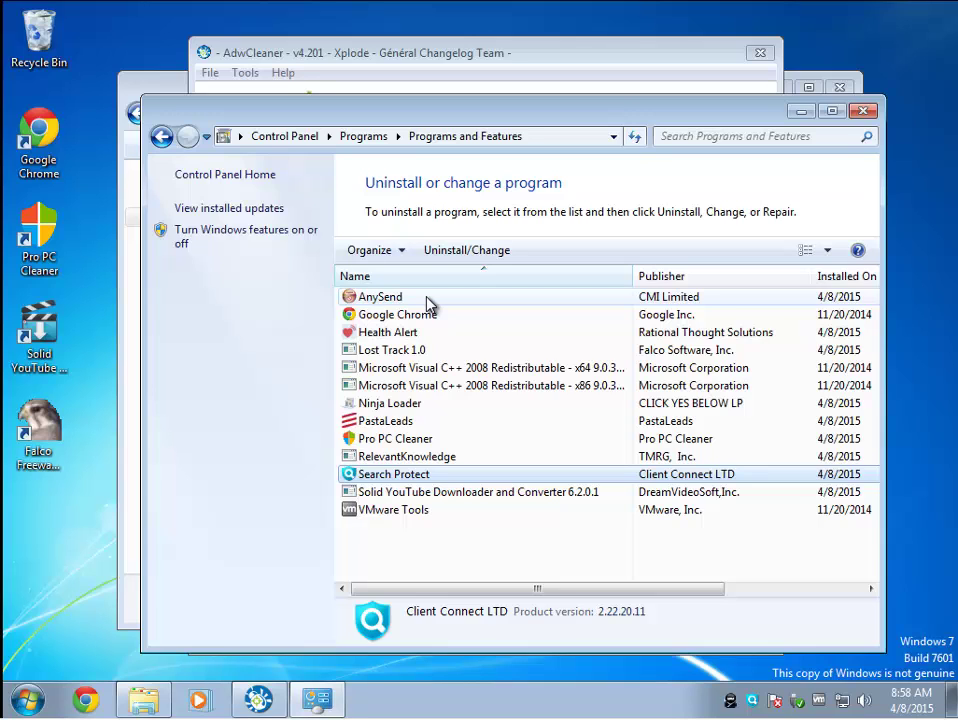
Close the programs list, select the SPPD service result, and open the scan logfile in Notepad.
click(865, 110)
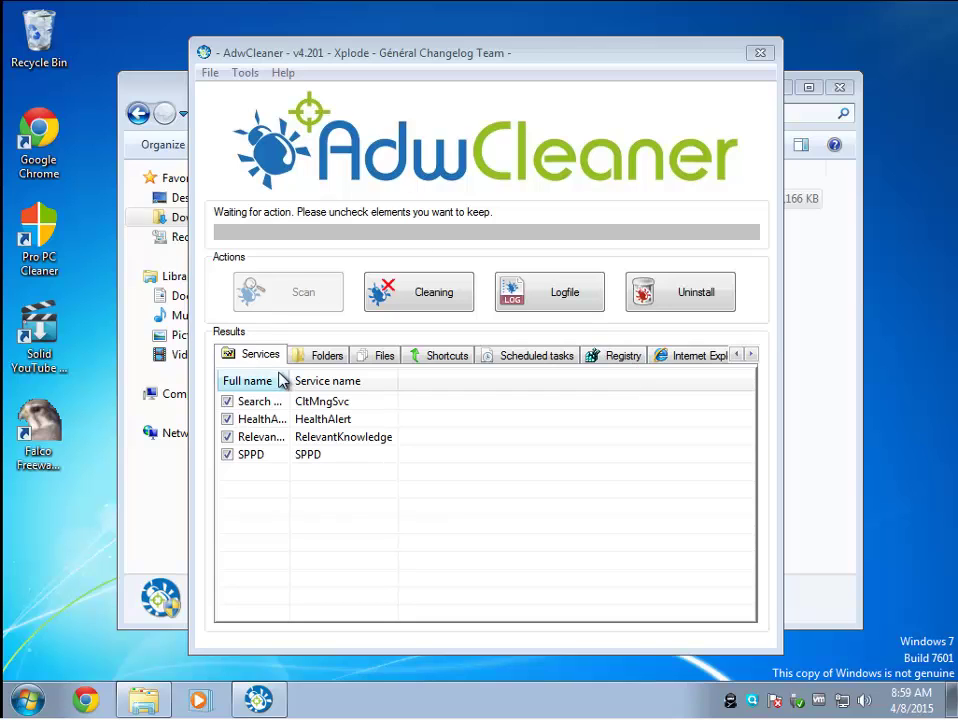
click(316, 455)
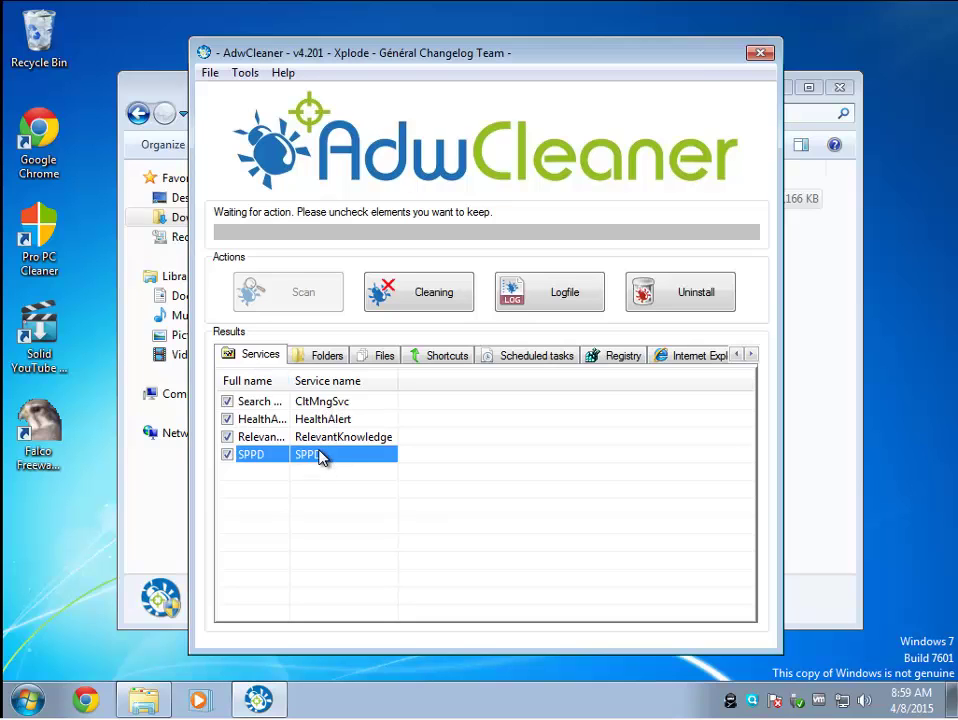
click(556, 294)
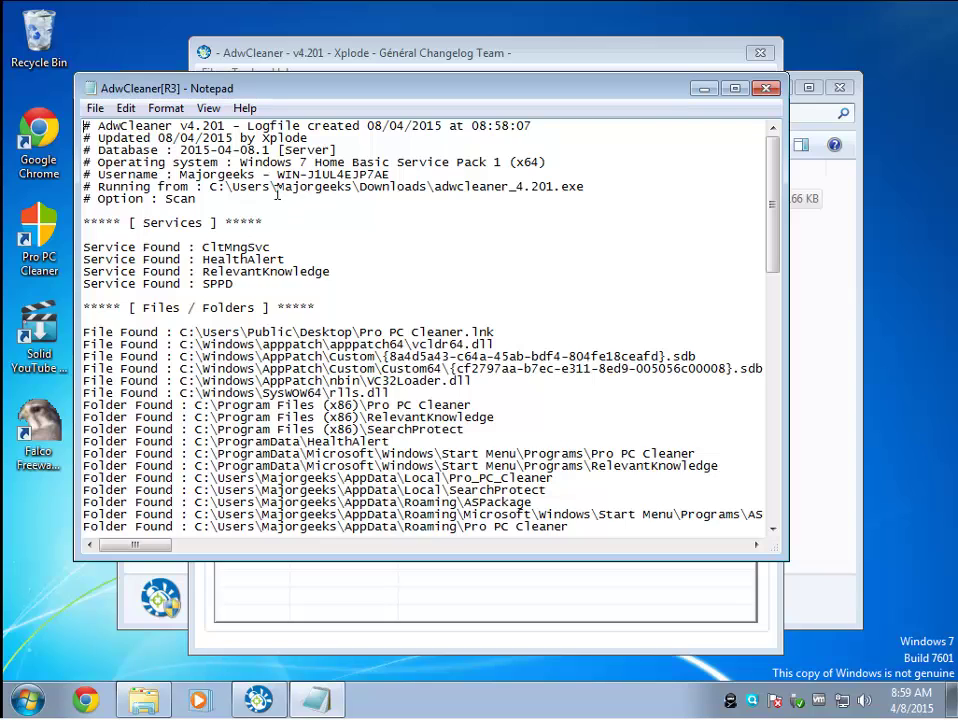
Close the log and view Folders, Files, Shortcuts, Scheduled tasks, Registry and Internet Explorer results.
click(766, 88)
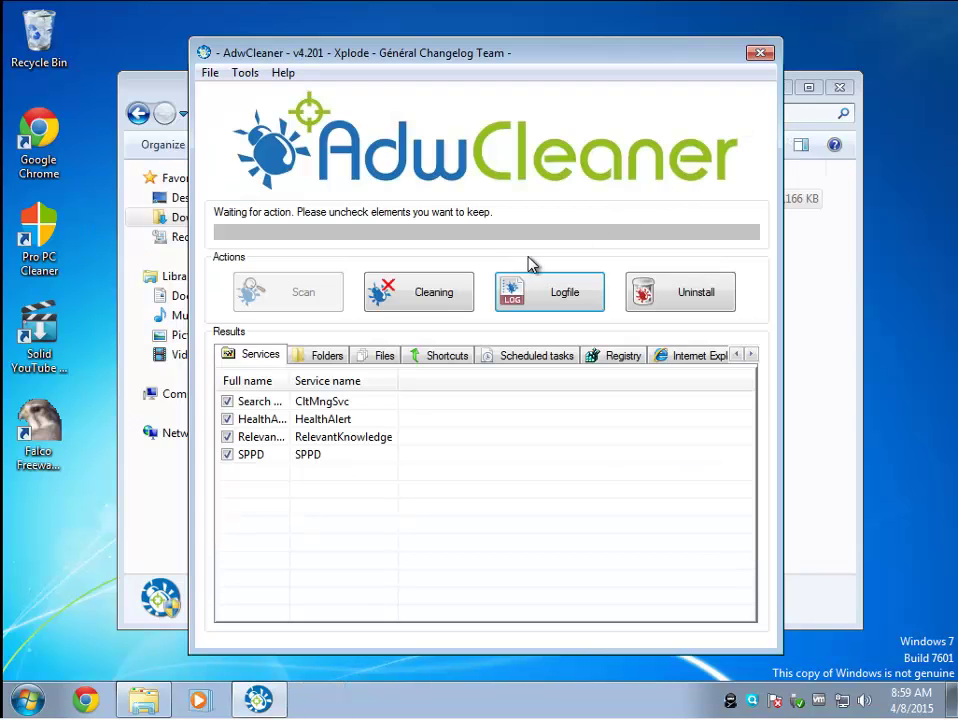
click(328, 355)
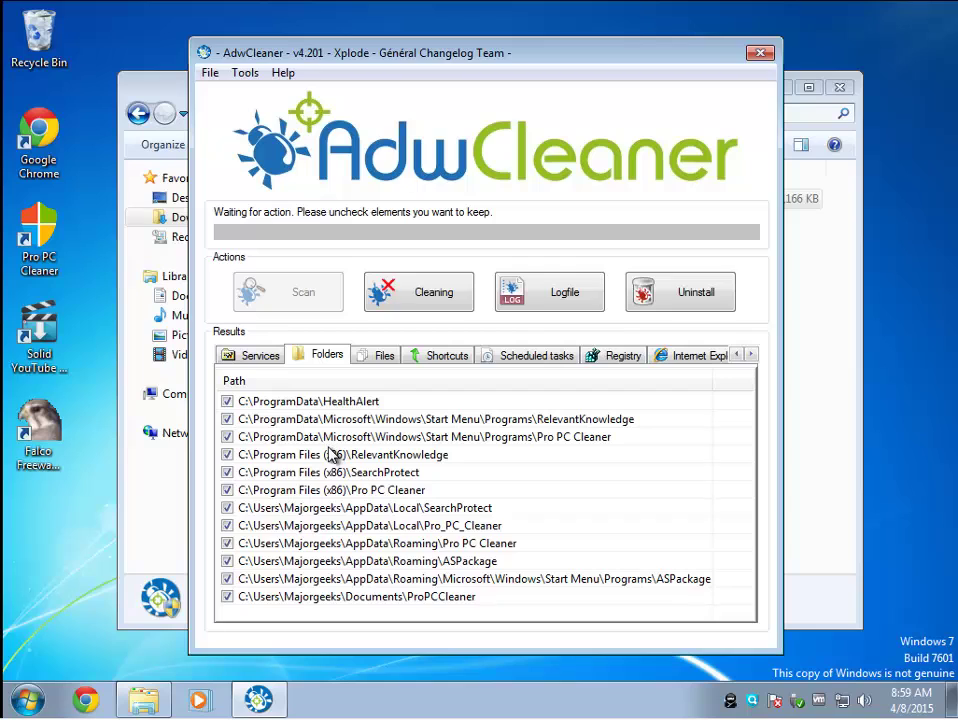
click(386, 357)
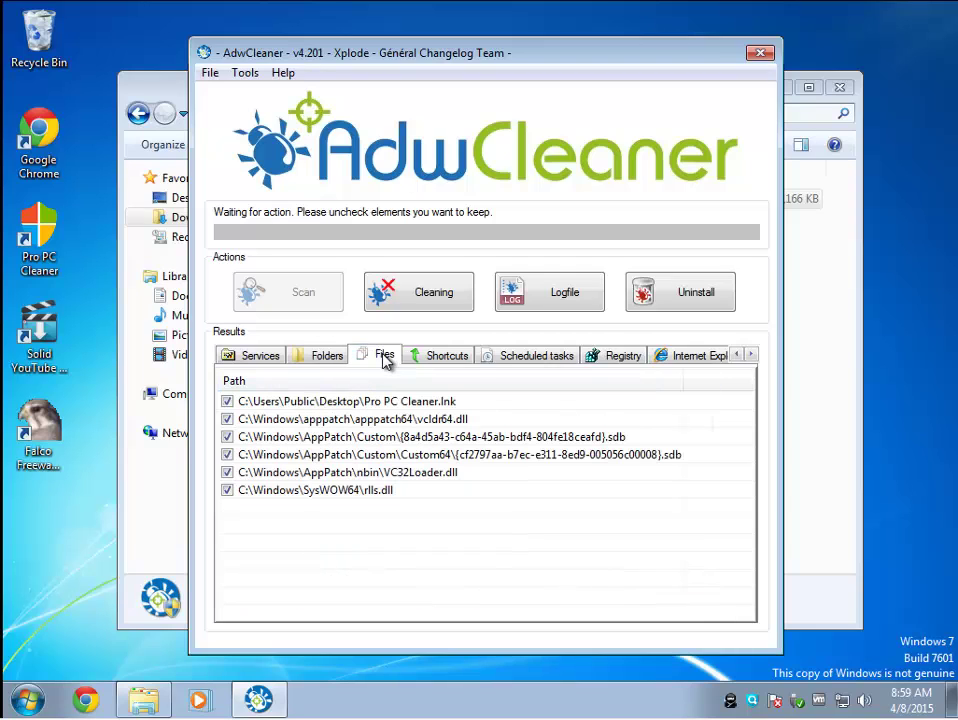
click(447, 360)
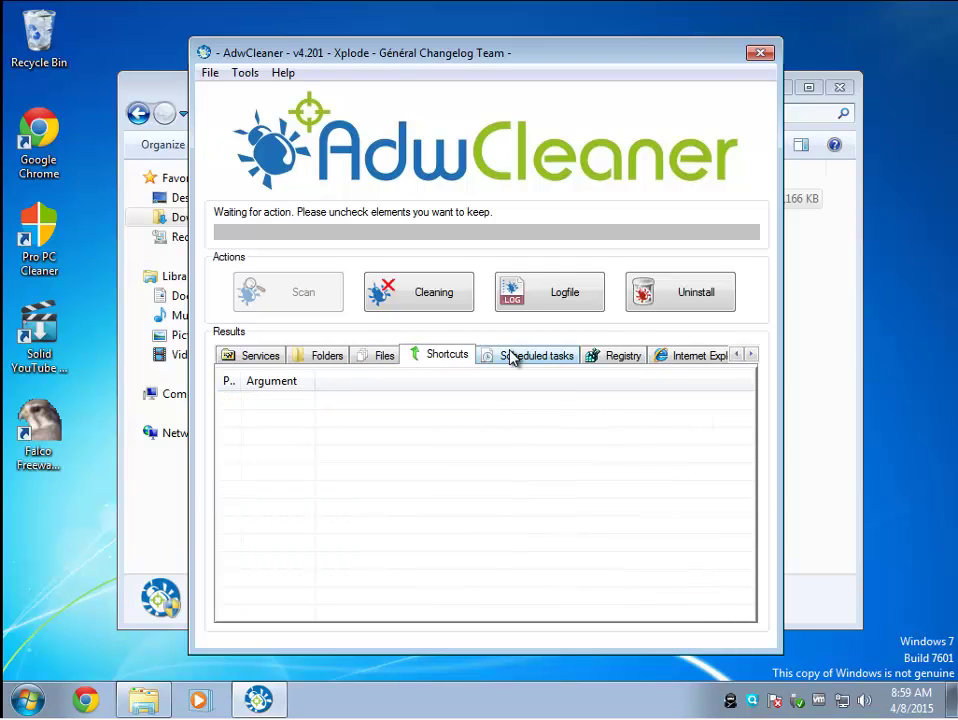
click(520, 357)
click(618, 357)
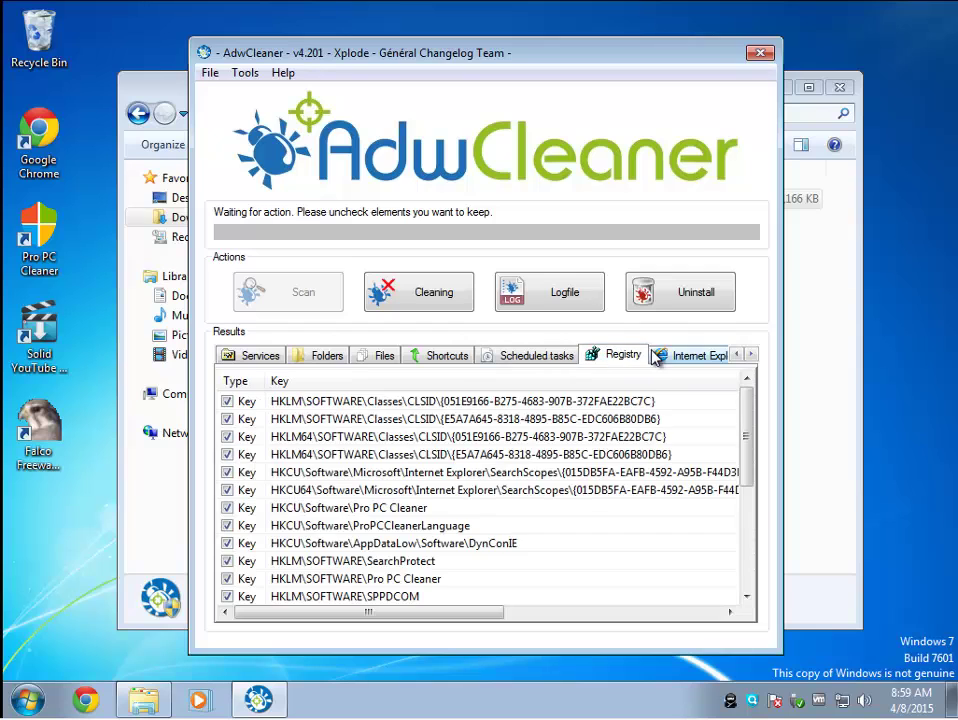
click(669, 357)
View the Firefox and Chrome results, then revisit Shortcuts and Scheduled tasks.
click(752, 355)
click(752, 355)
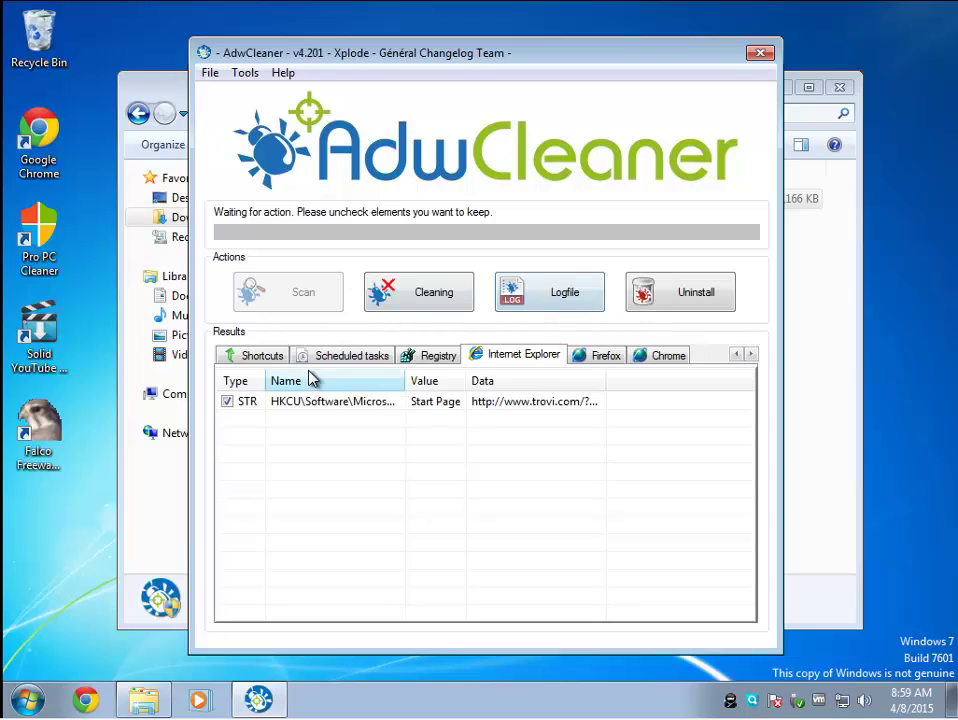
click(612, 358)
click(641, 358)
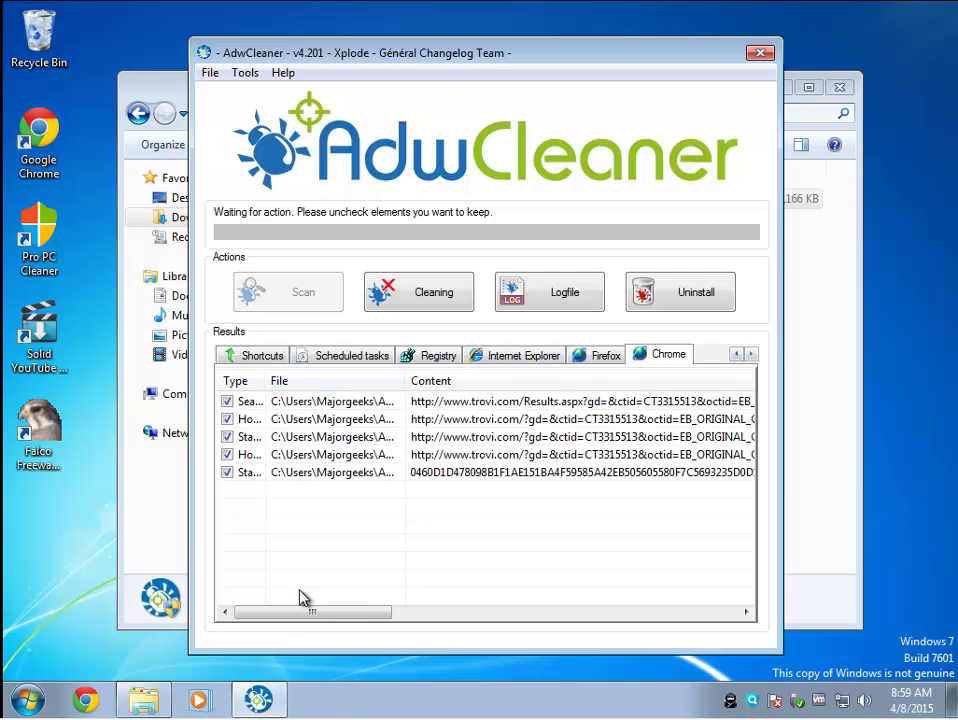
click(244, 357)
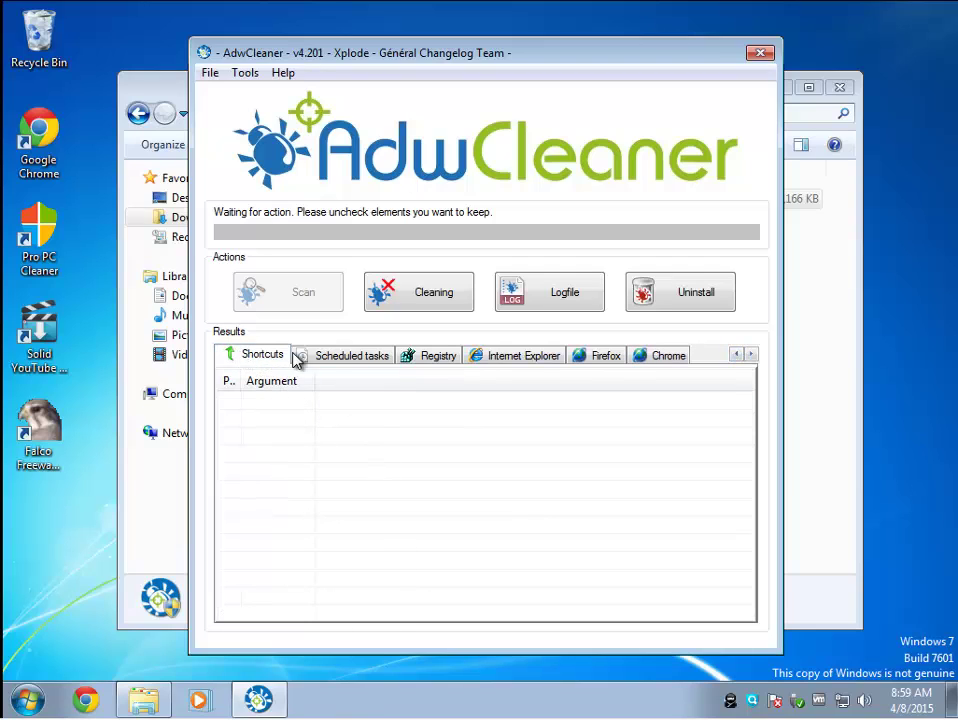
click(338, 356)
Go back to the Services results, run Cleaning, and confirm closing open programs.
click(737, 355)
click(737, 355)
click(737, 355)
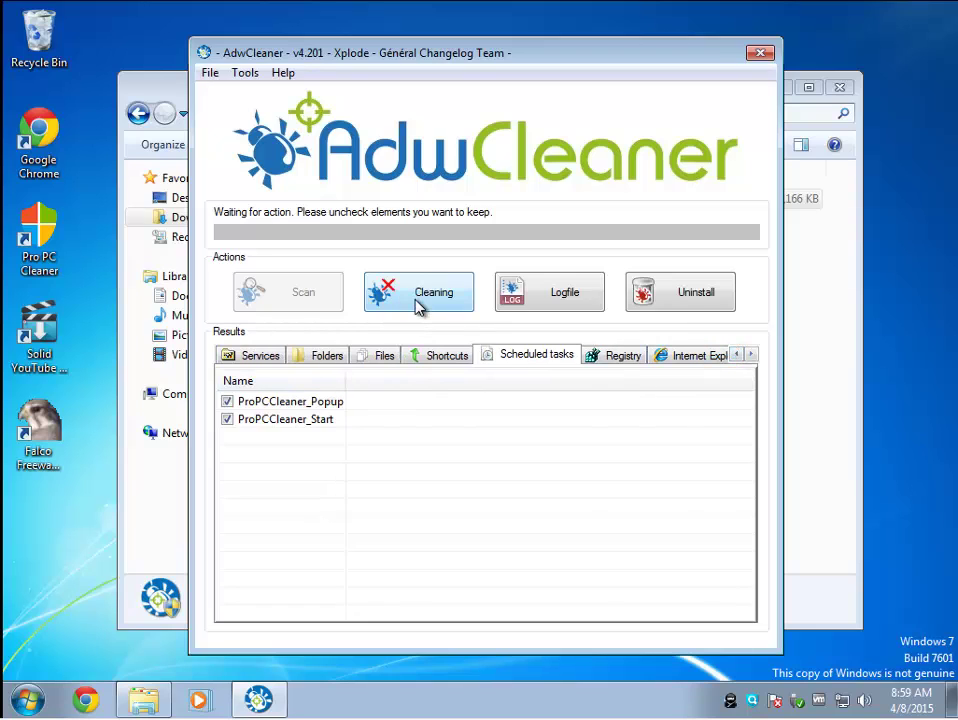
click(259, 355)
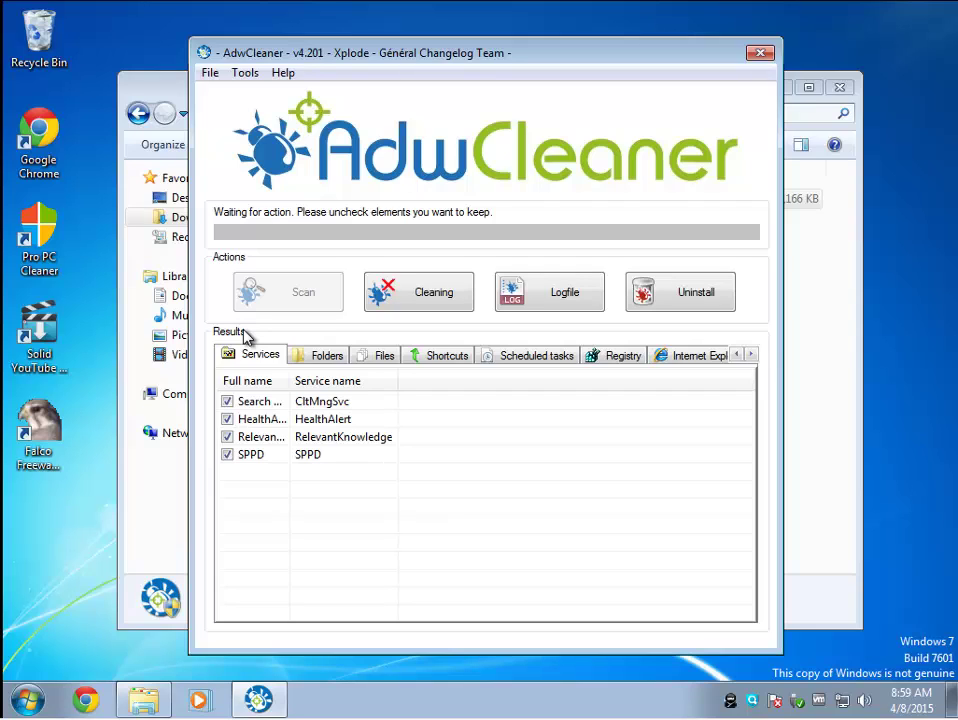
click(414, 300)
click(561, 414)
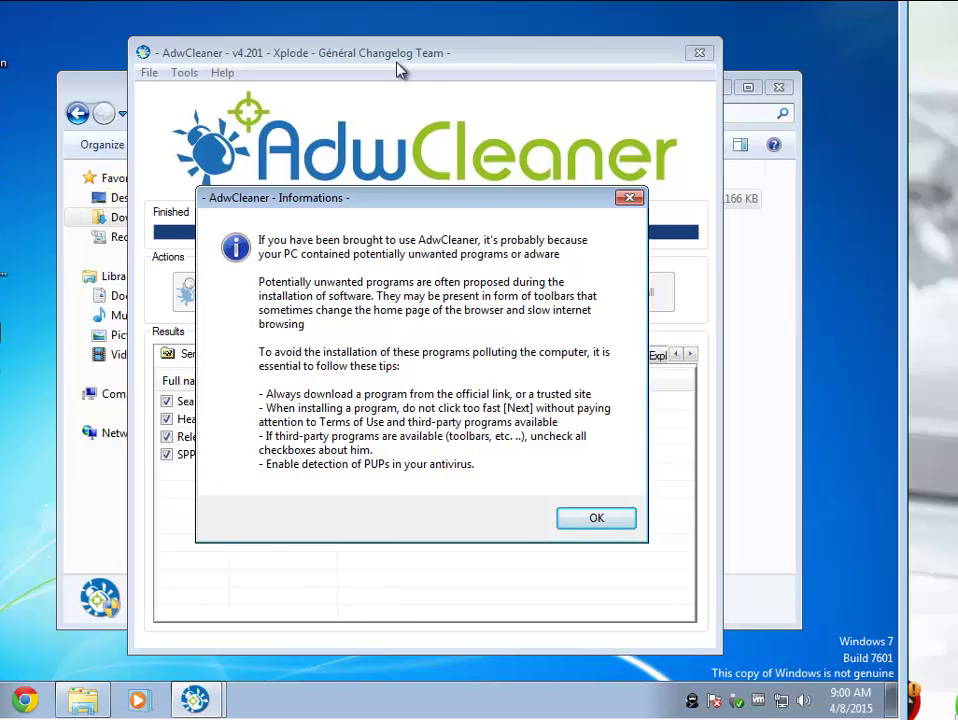
Dismiss the Informations tips dialog with OK to reach the Reboot prompt.
click(594, 516)
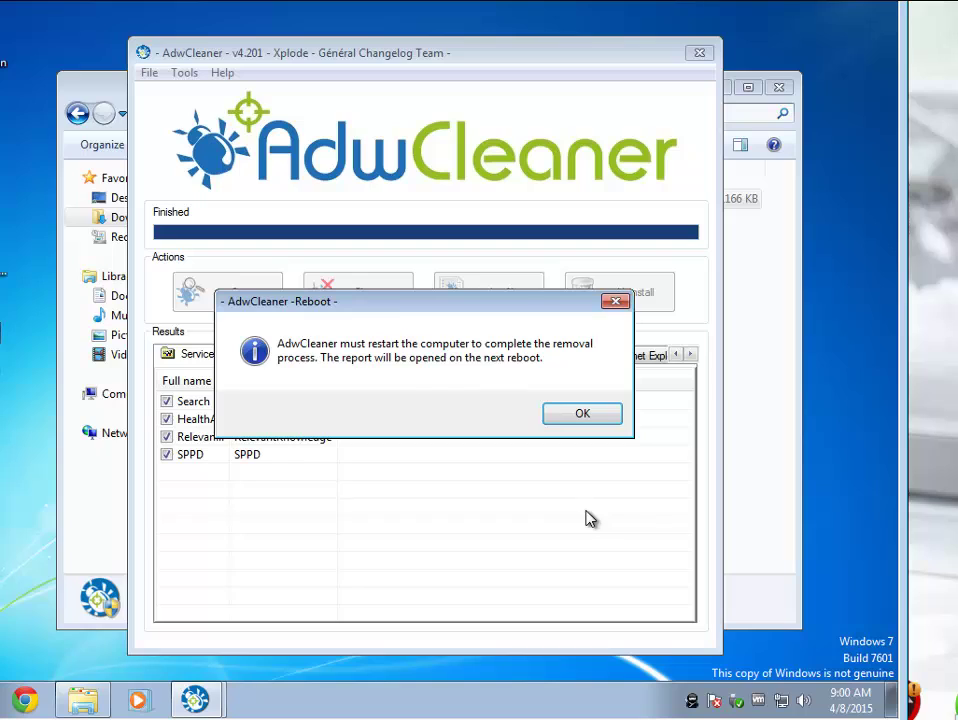